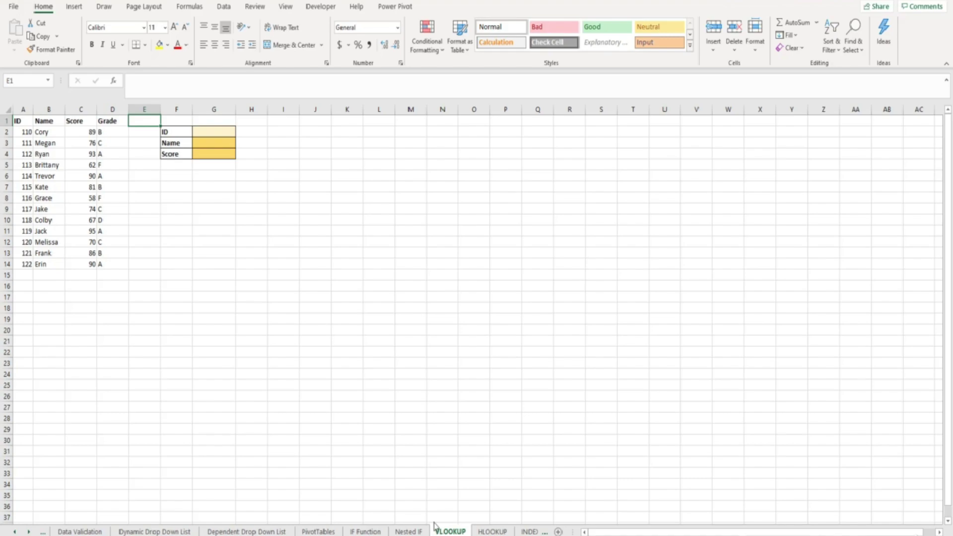
Start a VLOOKUP formula in cell G3 beside Name and open its function arguments
{"action": "left_click", "coordinate": [219, 130]}
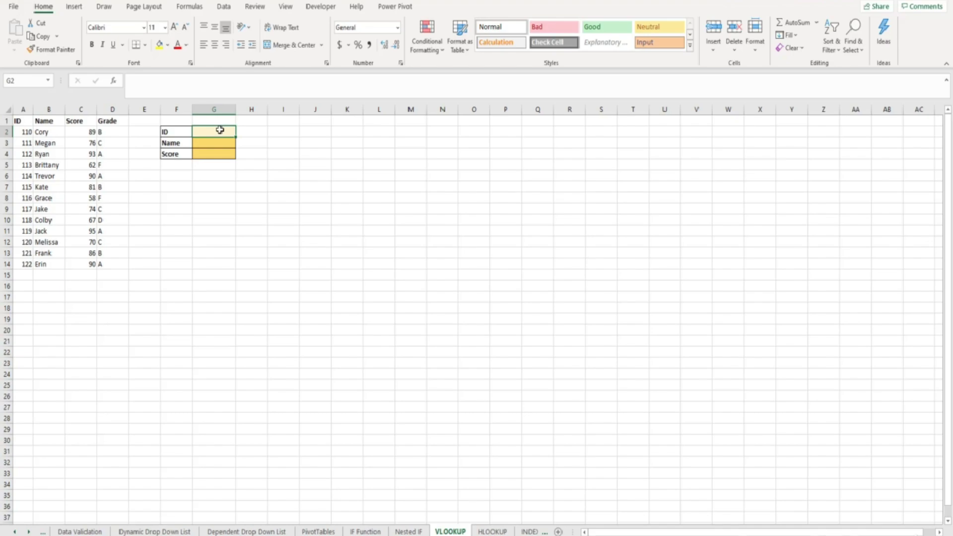
{"action": "left_click", "coordinate": [219, 142]}
{"action": "key", "text": "Down"}
{"action": "left_click", "coordinate": [215, 144]}
{"action": "scroll", "coordinate": [929, 517], "scroll_direction": "up", "scroll_amount": 2}
{"action": "scroll", "coordinate": [471, 313], "scroll_direction": "up", "scroll_amount": 1}
{"action": "key", "text": "F2"}
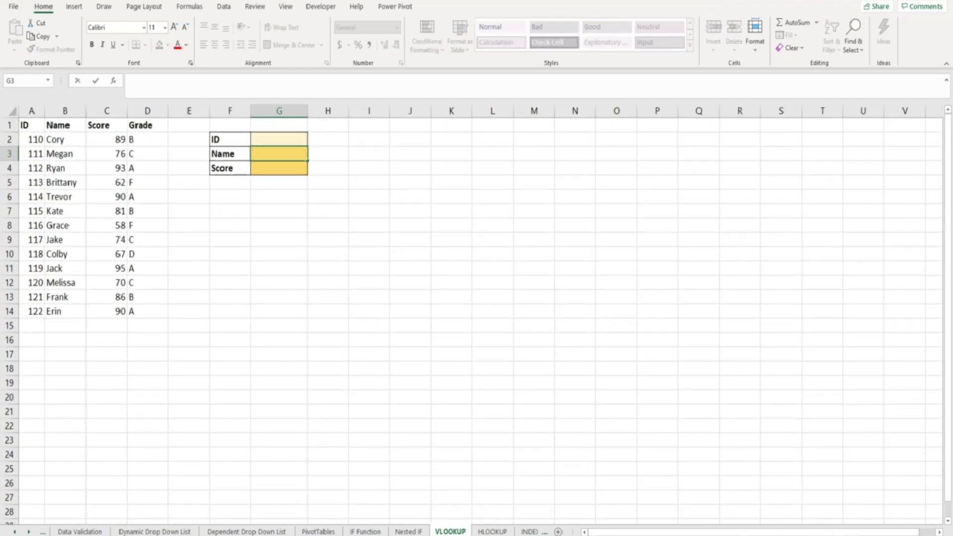
{"action": "type", "text": "="}
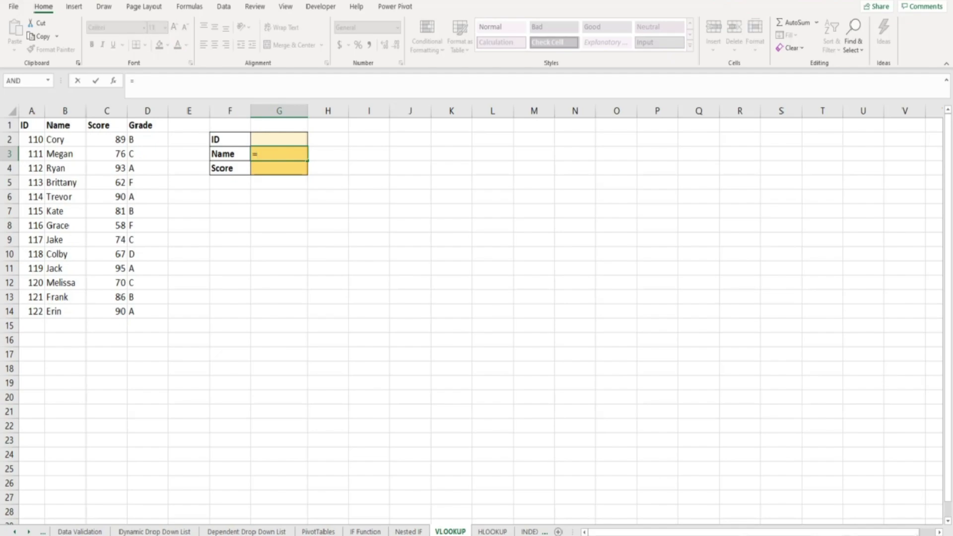
{"action": "type", "text": "vloo"}
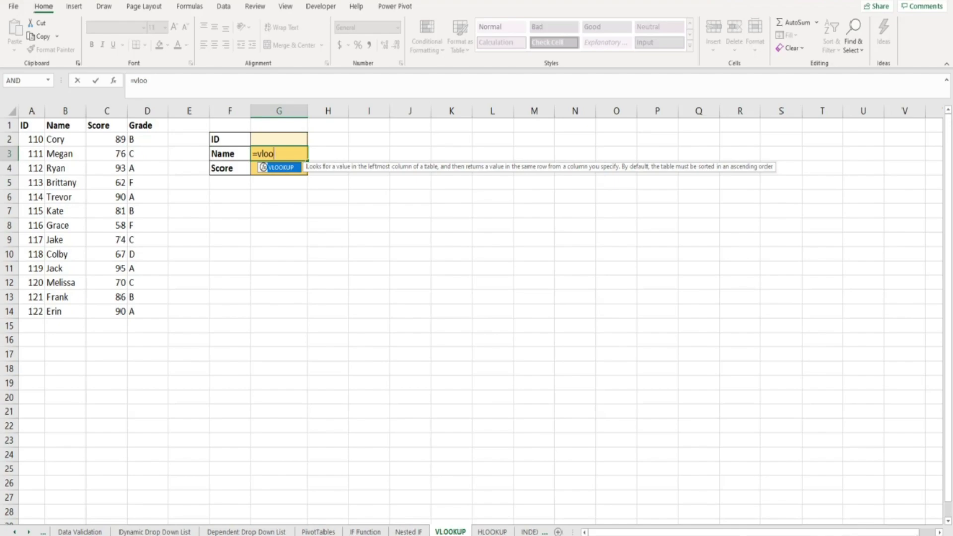
{"action": "key", "text": "Tab"}
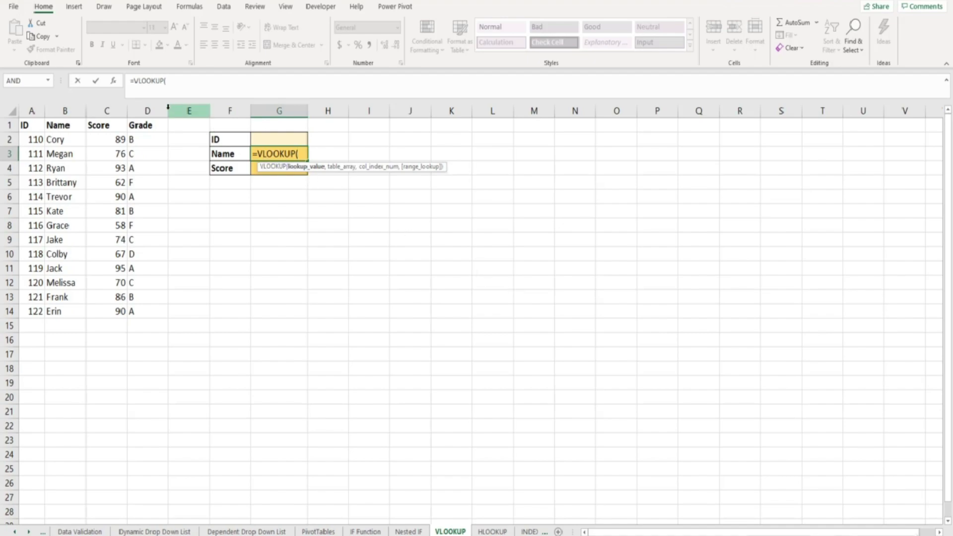
{"action": "left_click", "coordinate": [113, 82]}
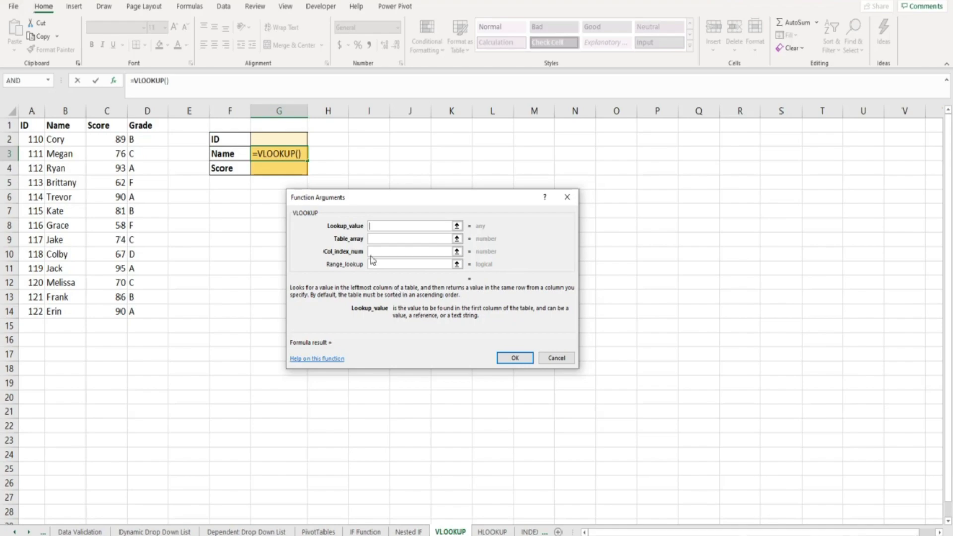
Complete the VLOOKUP with lookup value G2, table array A1:D14, column index 2 and range lookup 0
{"action": "left_click", "coordinate": [282, 140]}
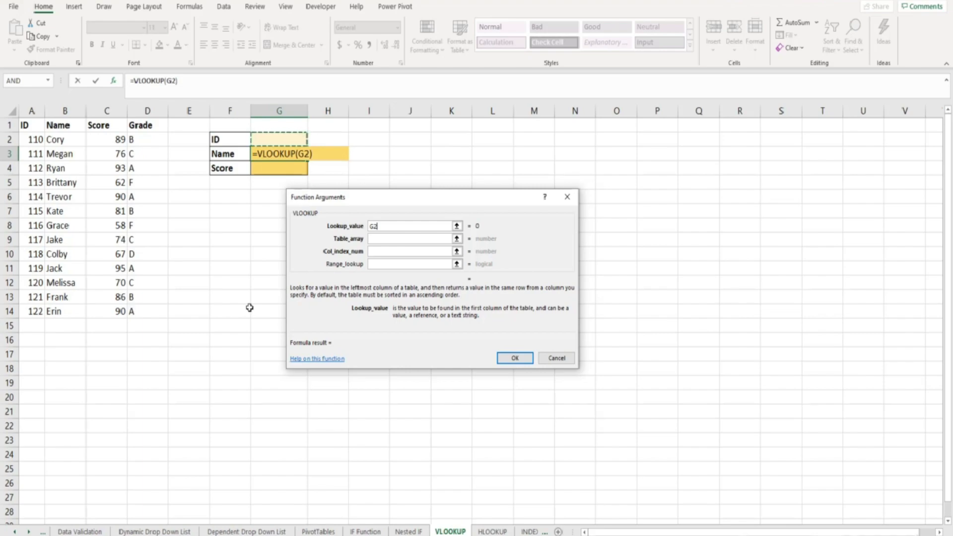
{"action": "left_click", "coordinate": [376, 240]}
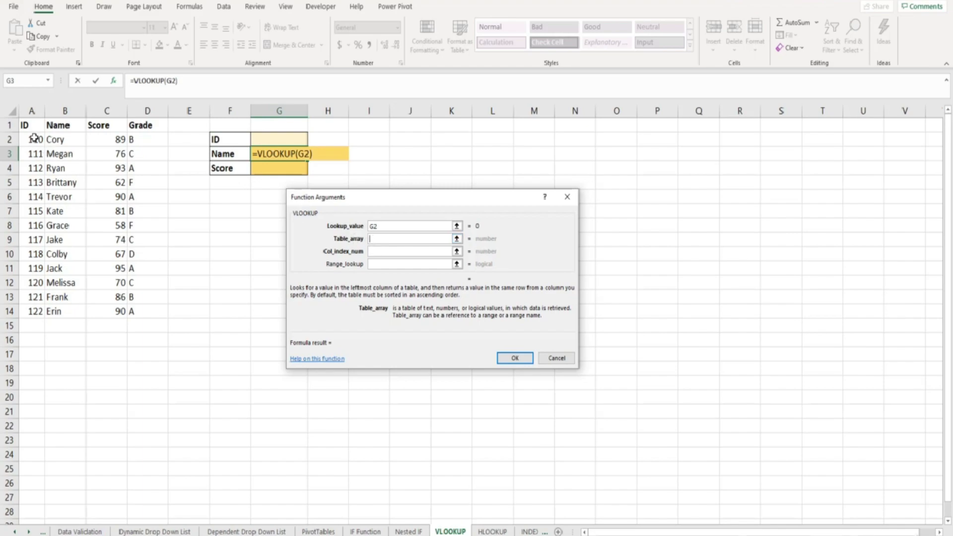
{"action": "left_click_drag", "start_coordinate": [26, 126], "coordinate": [143, 310]}
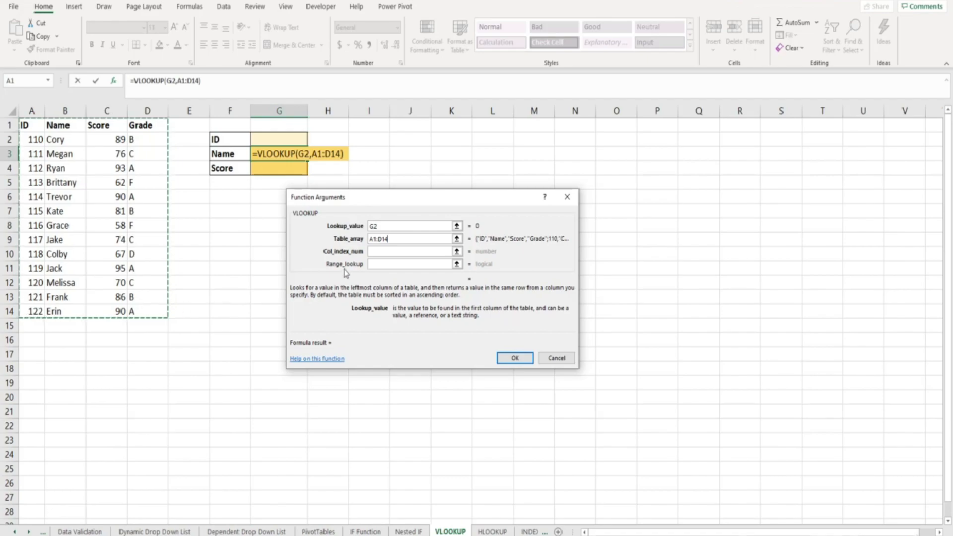
{"action": "left_click", "coordinate": [377, 251]}
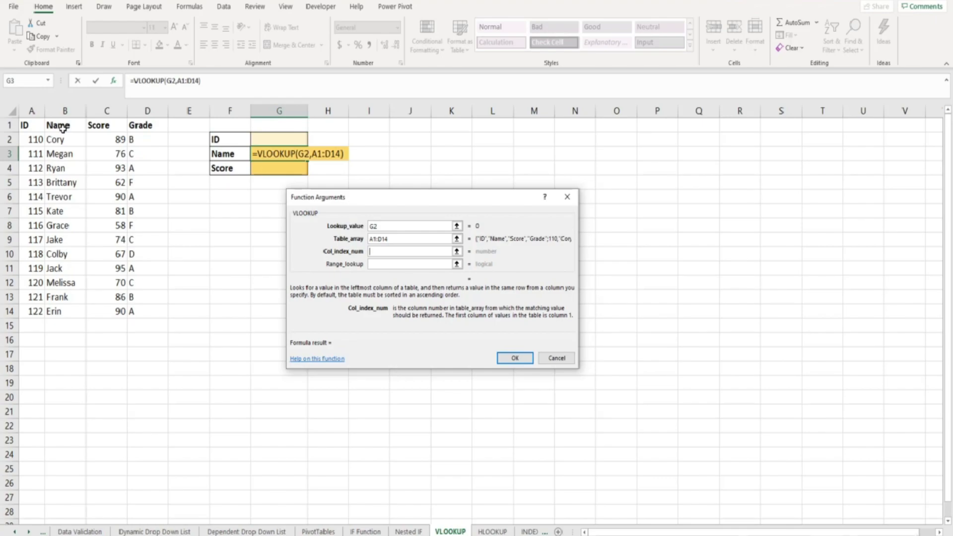
{"action": "type", "text": "2"}
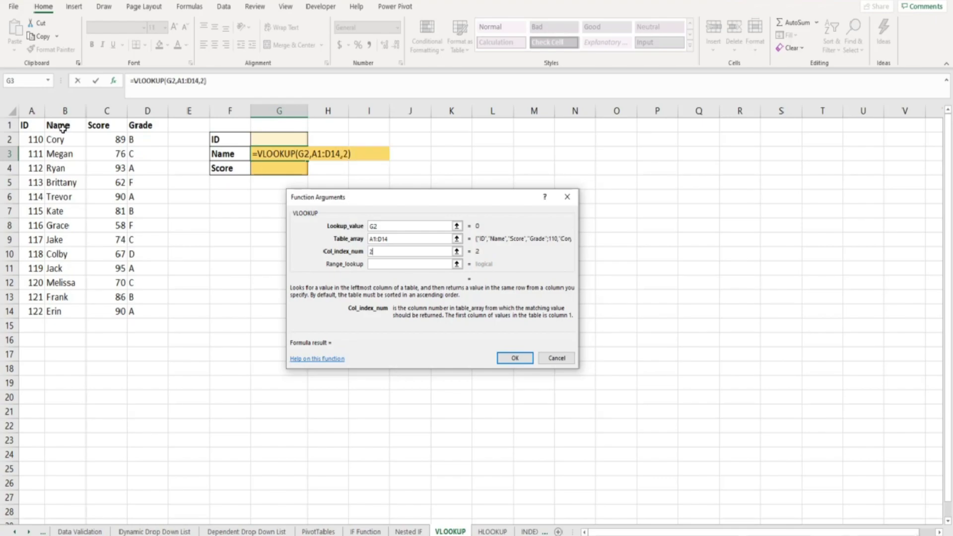
{"action": "left_click", "coordinate": [381, 263]}
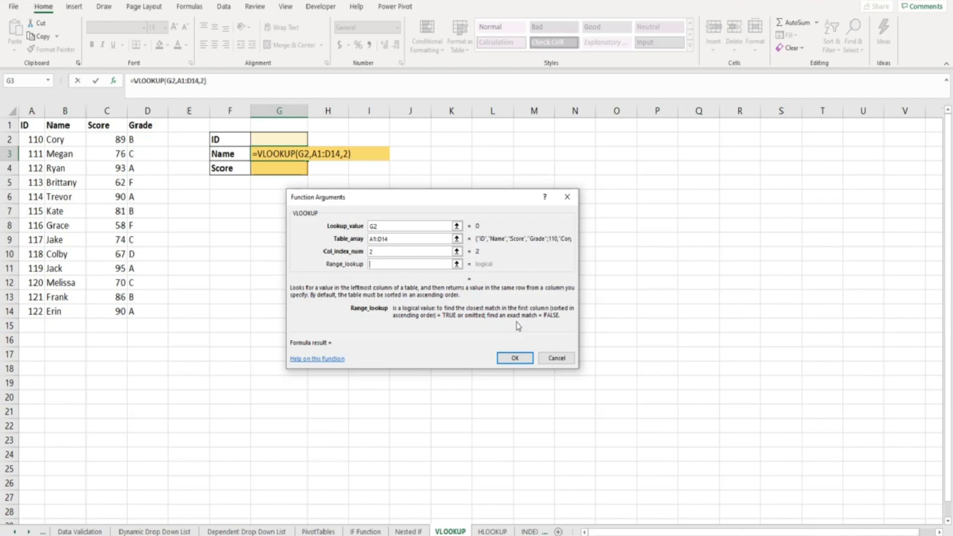
{"action": "type", "text": "0"}
{"action": "left_click", "coordinate": [514, 358]}
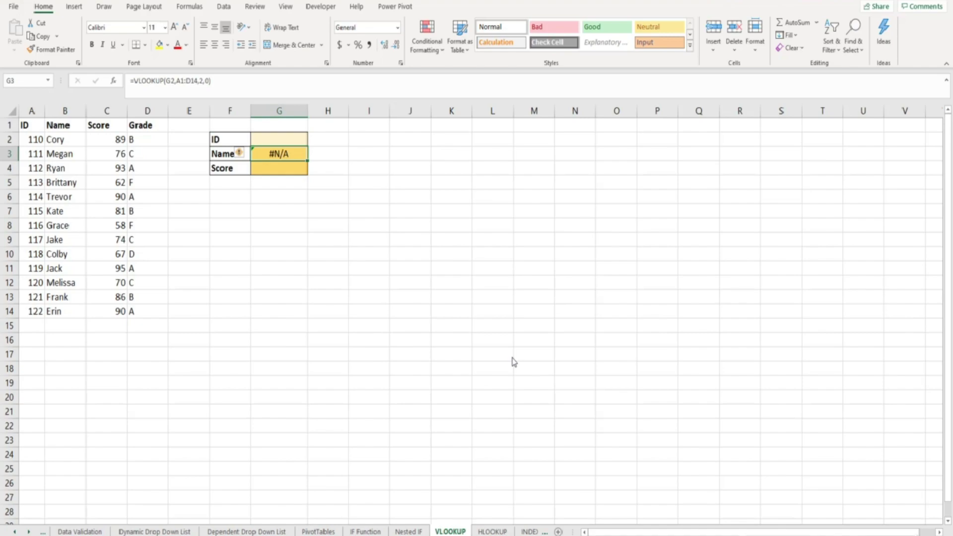
Test the name lookup by entering 110 and 117 in turn as the ID in G2
{"action": "left_click", "coordinate": [287, 138]}
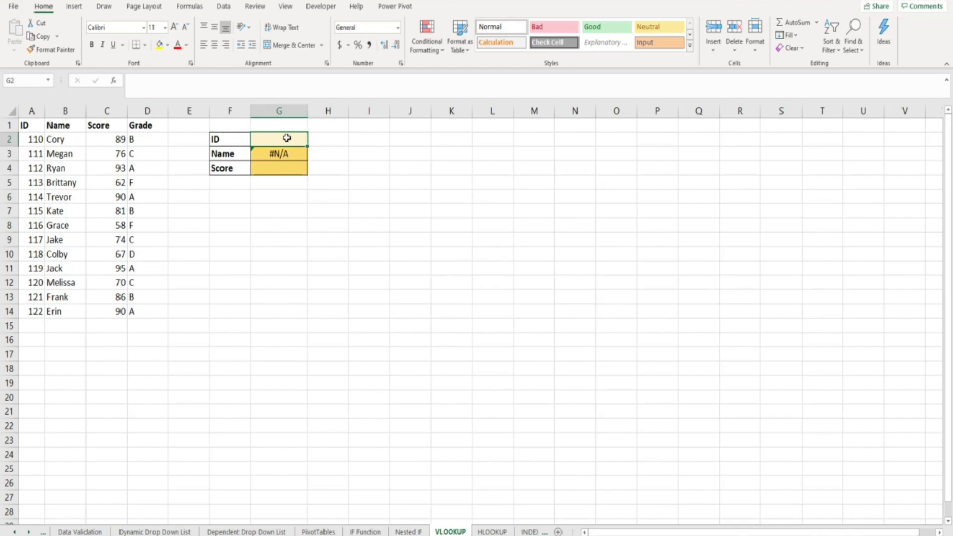
{"action": "type", "text": "110"}
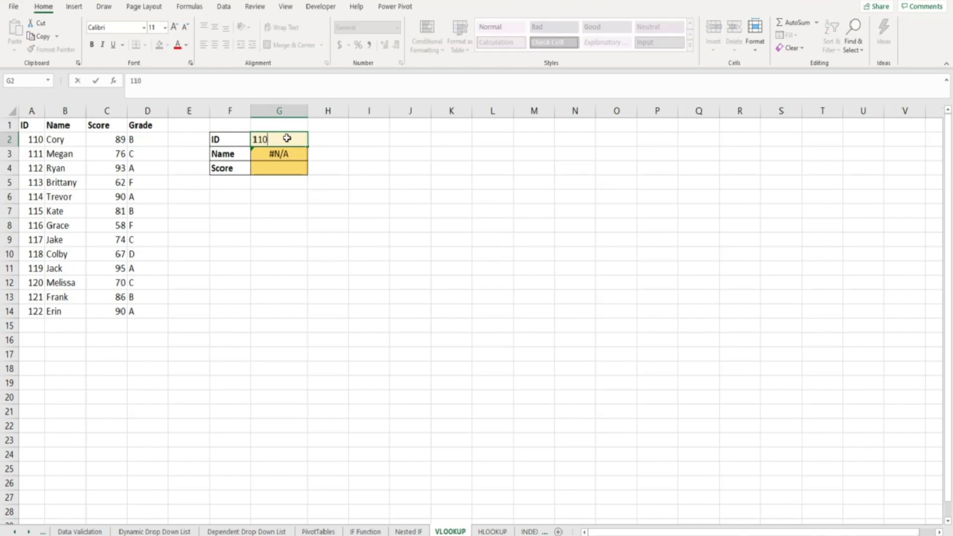
{"action": "key", "text": "Return"}
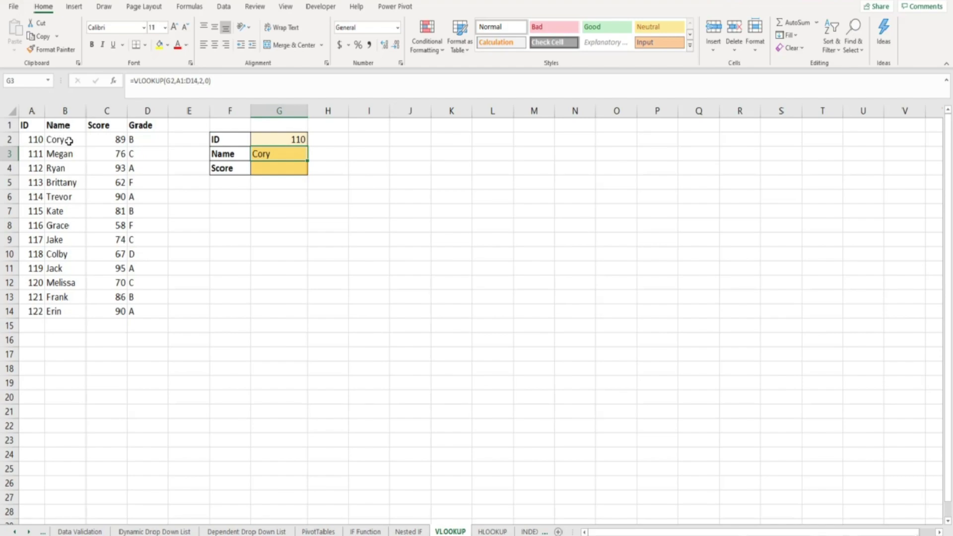
{"action": "left_click", "coordinate": [267, 139]}
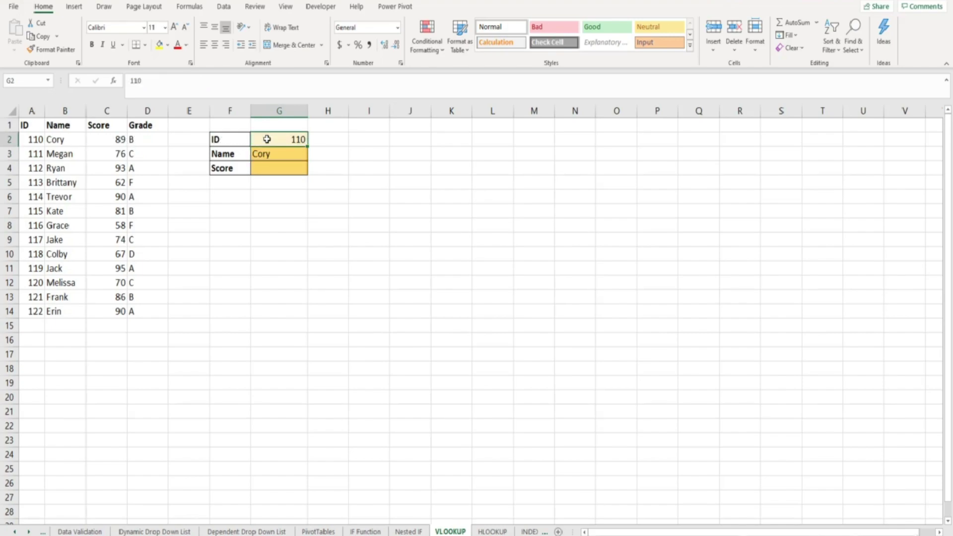
{"action": "type", "text": "117"}
{"action": "key", "text": "Return"}
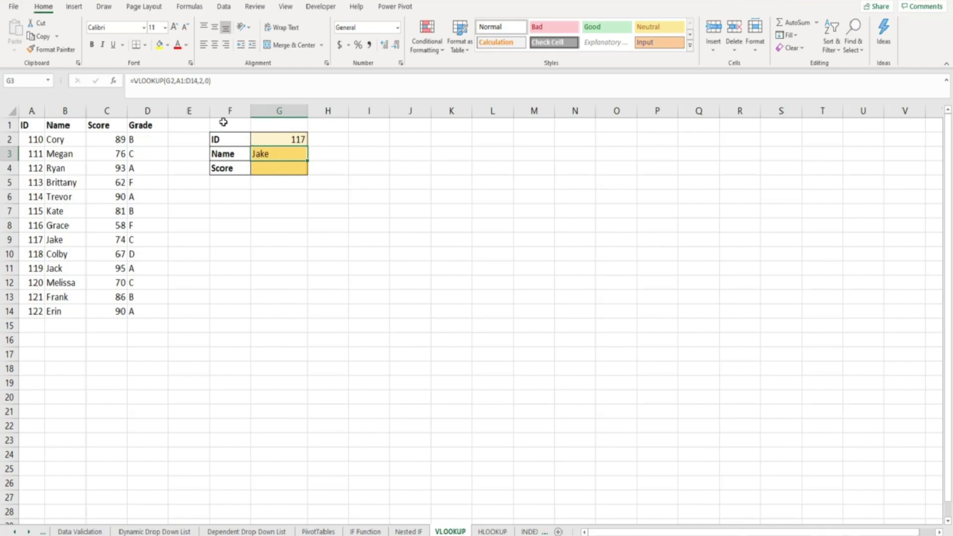
Make the references in the G3 formula absolute as $G$2 and $A$1:$D$14
{"action": "left_click", "coordinate": [171, 82]}
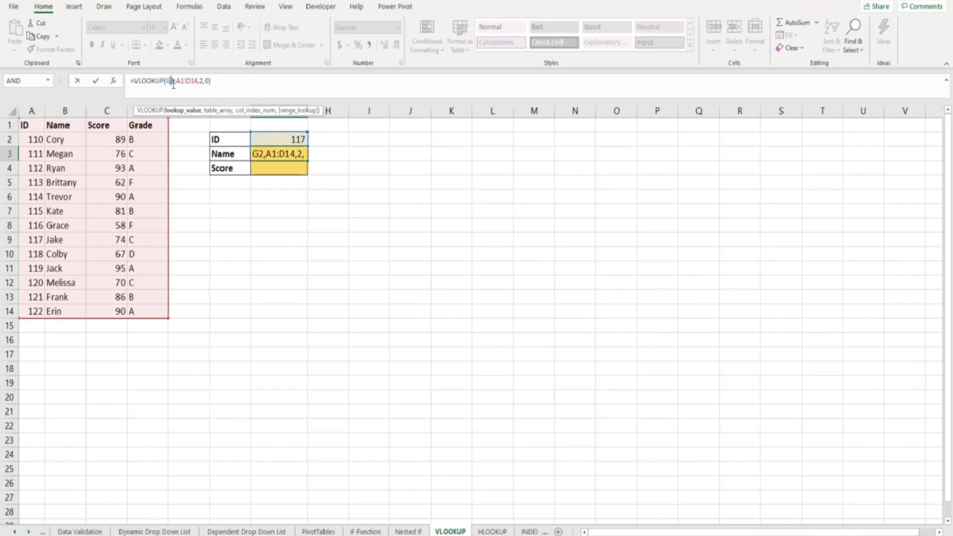
{"action": "key", "text": "F4"}
{"action": "left_click_drag", "start_coordinate": [206, 81], "coordinate": [185, 82]}
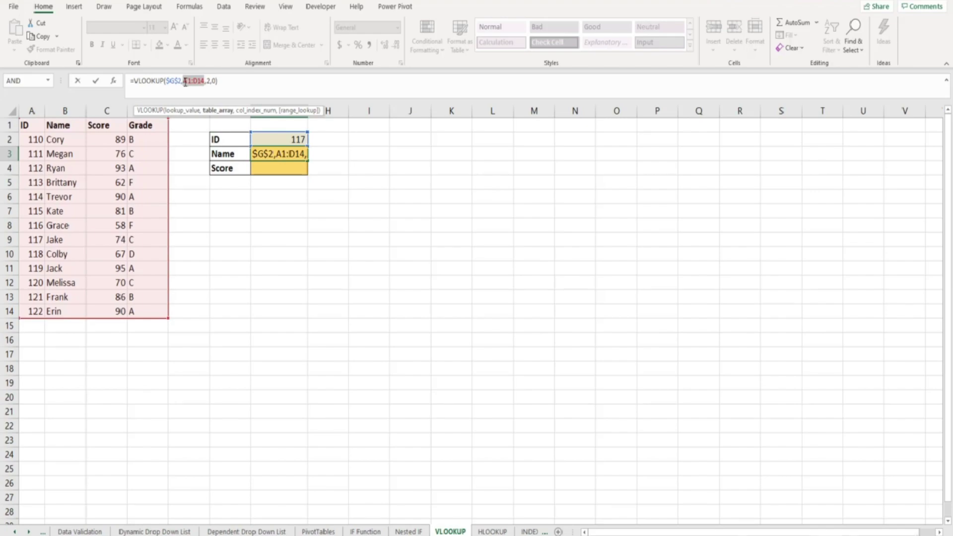
{"action": "key", "text": "F4"}
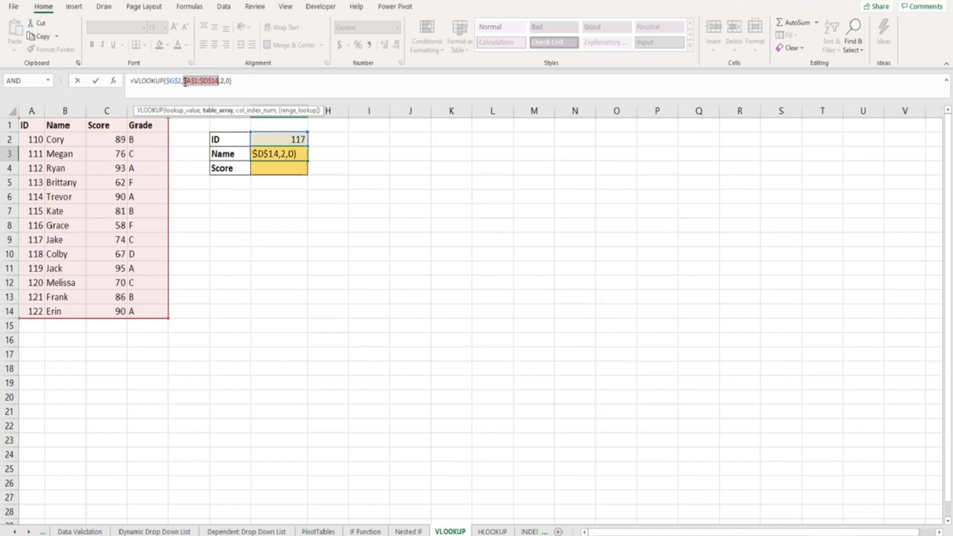
{"action": "key", "text": "Return"}
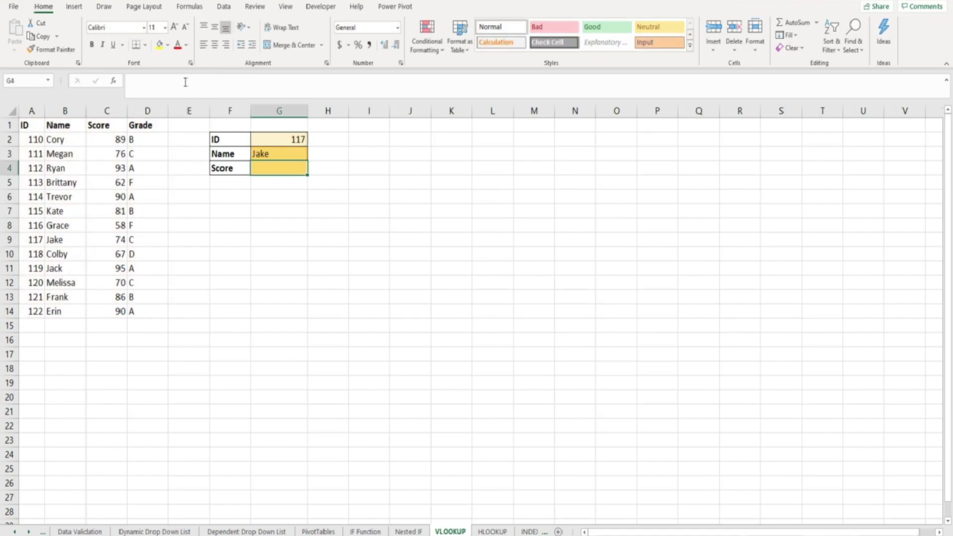
Copy the G3 formula down to G4 and change the copy's column index to 3 for the score
{"action": "left_click", "coordinate": [298, 153]}
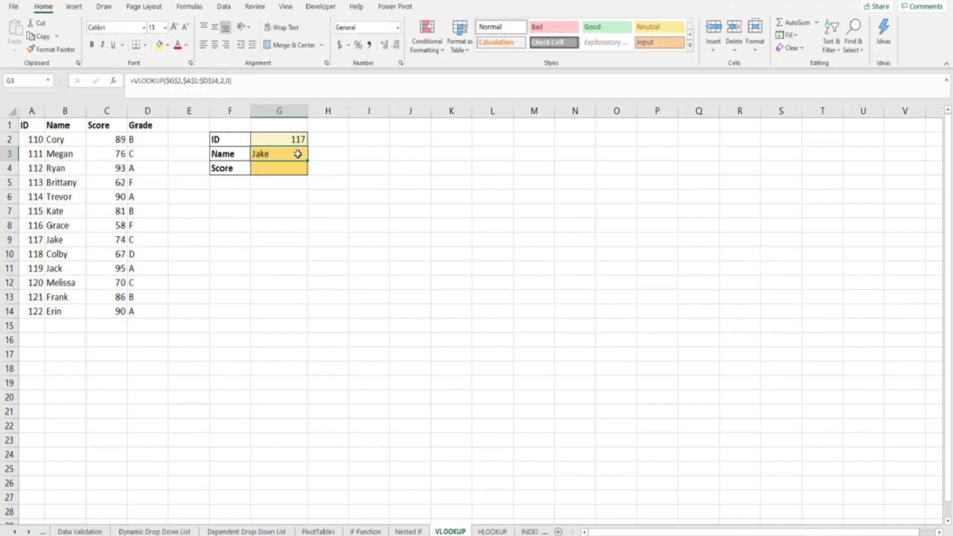
{"action": "left_click_drag", "start_coordinate": [308, 161], "coordinate": [307, 176]}
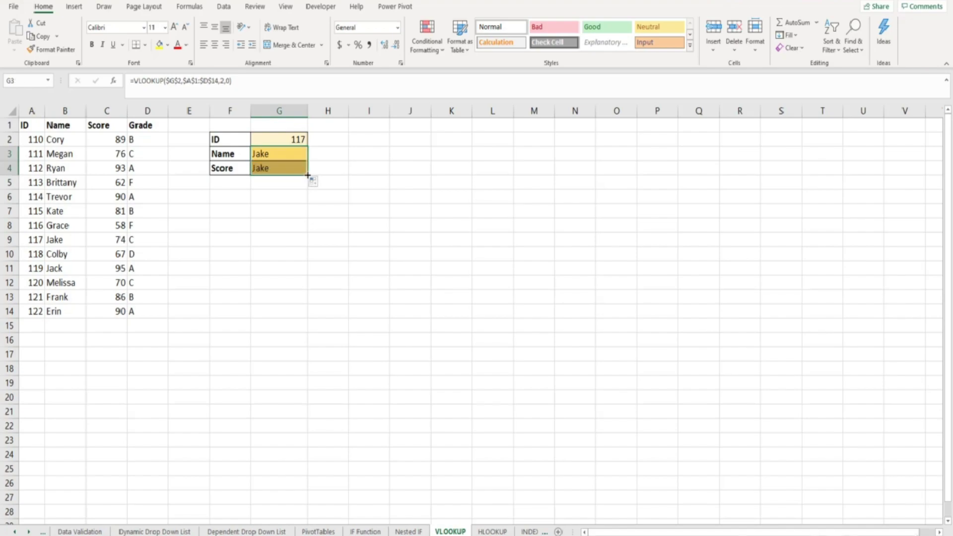
{"action": "left_click", "coordinate": [294, 169]}
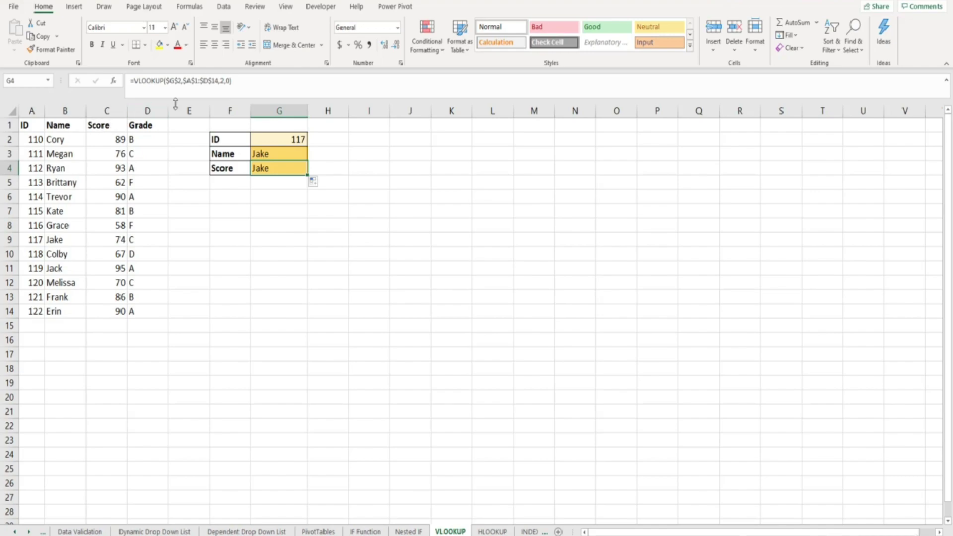
{"action": "left_click", "coordinate": [225, 80]}
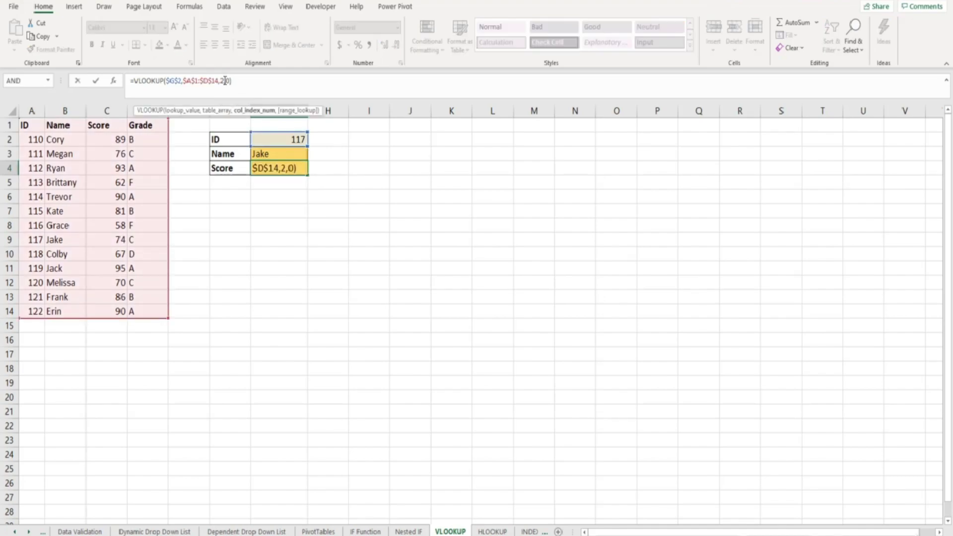
{"action": "key", "text": "BackSpace"}
{"action": "type", "text": "3"}
{"action": "key", "text": "Return"}
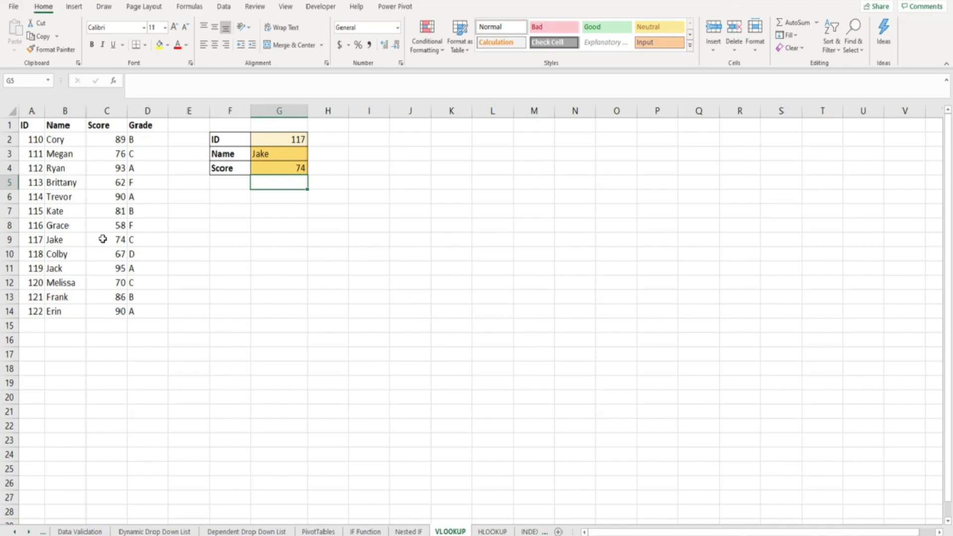
Insert a row above ID 115 and enter a record with duplicate ID 114, a first name and score 85
{"action": "left_click", "coordinate": [6, 211]}
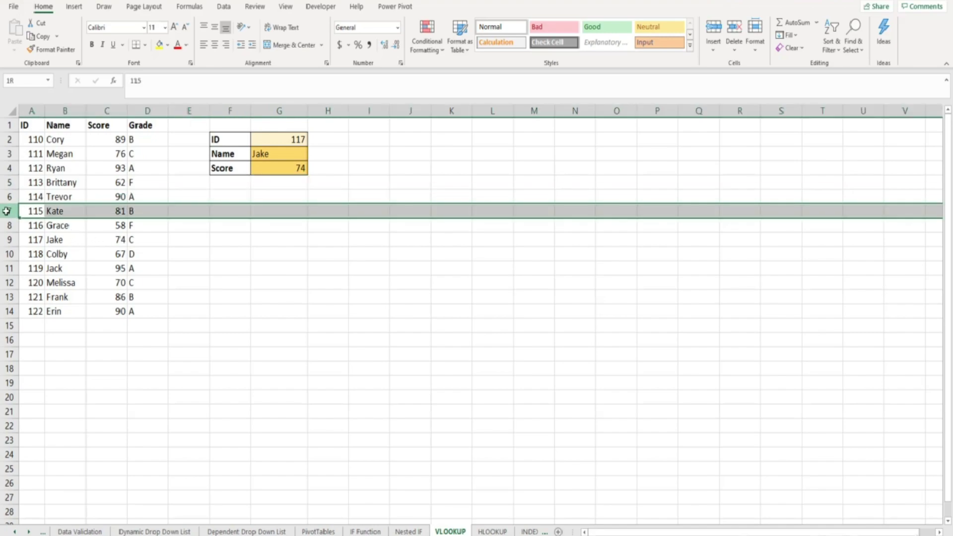
{"action": "key", "text": "ctrl+shift+plus"}
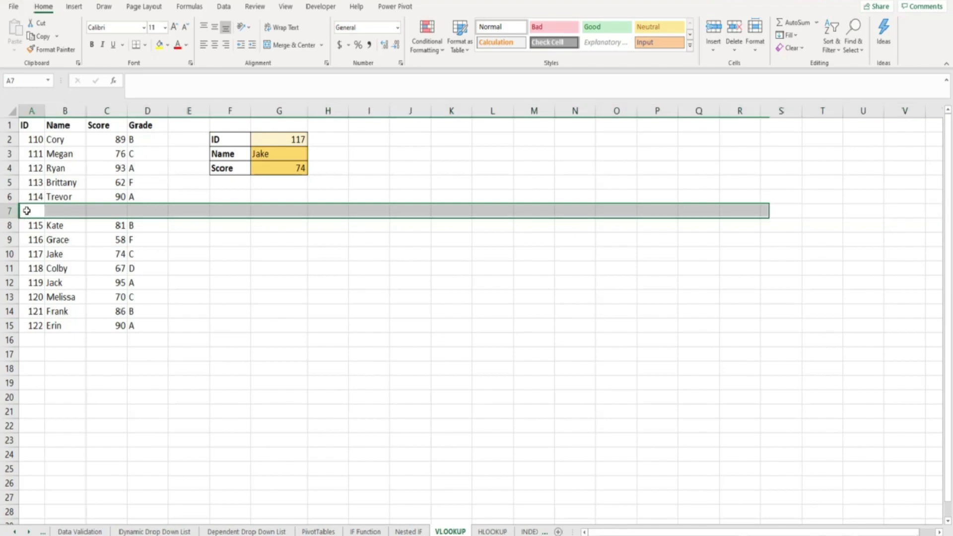
{"action": "left_click", "coordinate": [26, 210]}
{"action": "type", "text": "114"}
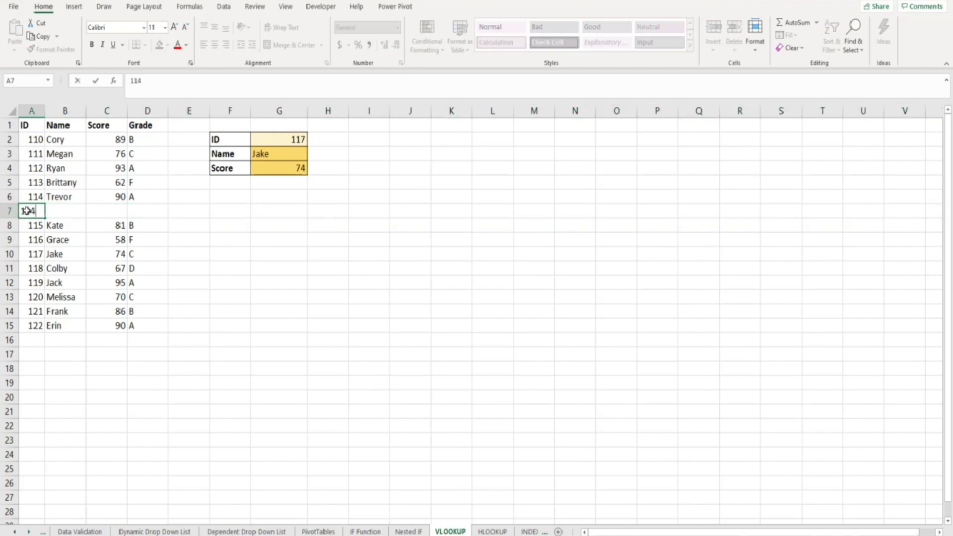
{"action": "key", "text": "Tab"}
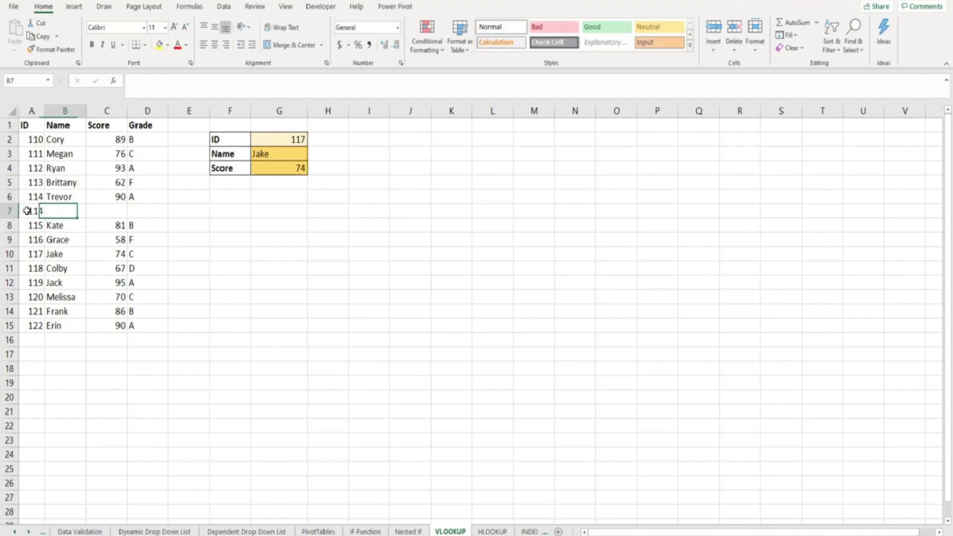
{"action": "type", "text": "John"}
{"action": "key", "text": "Tab"}
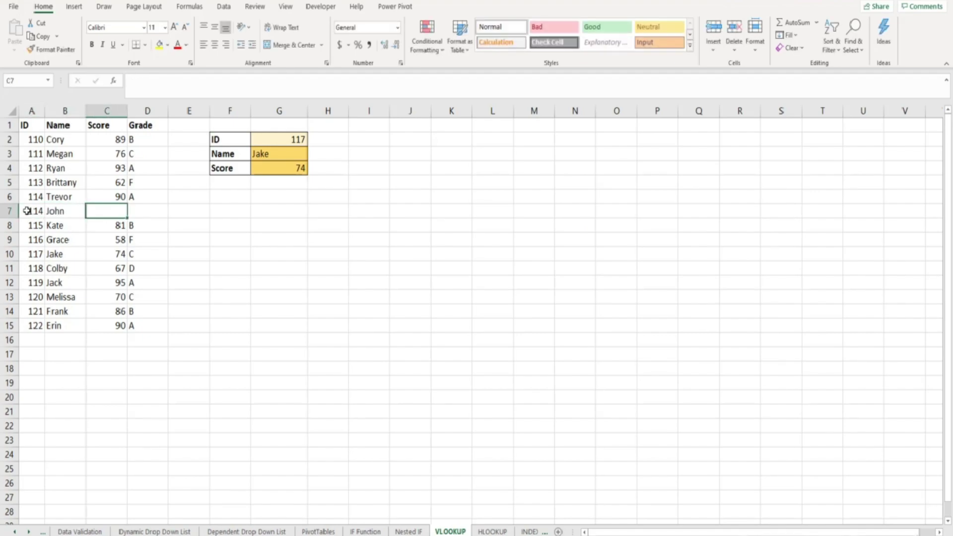
{"action": "type", "text": "85"}
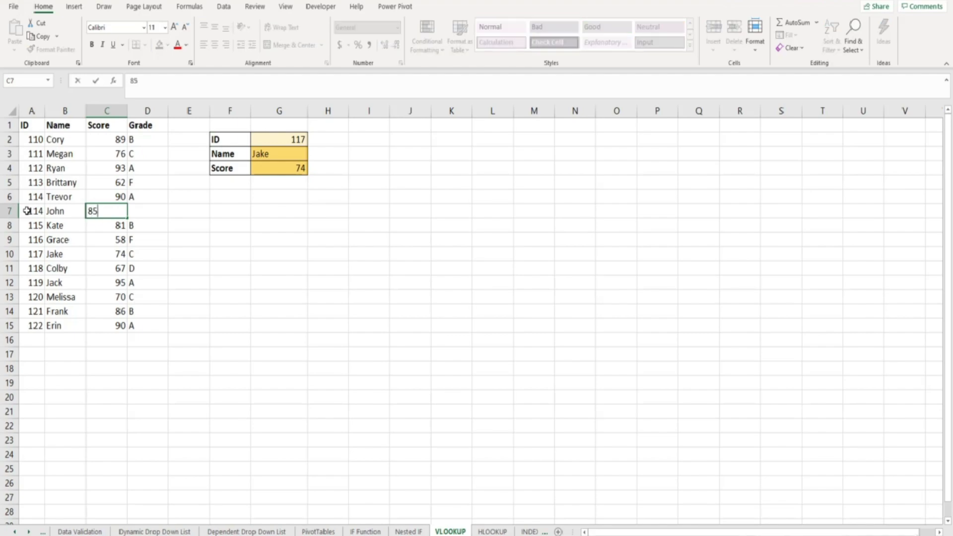
{"action": "key", "text": "Return"}
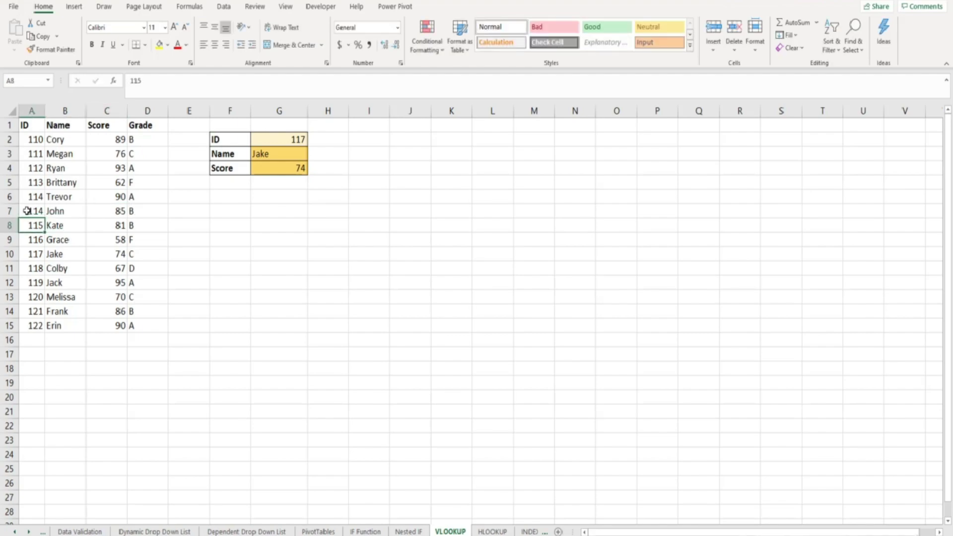
Set the lookup ID in G2 to 114, and select the first matching record and the ID column for inspection
{"action": "left_click", "coordinate": [271, 141]}
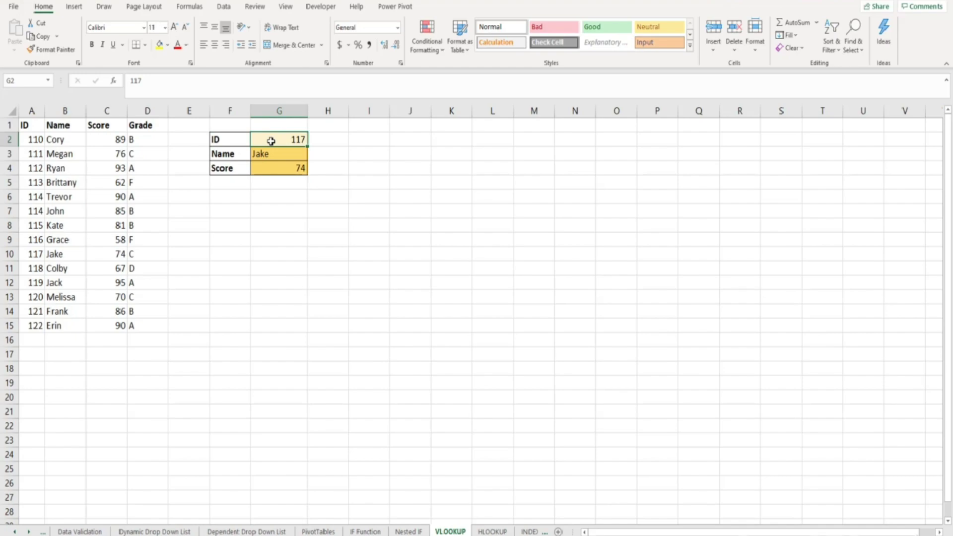
{"action": "type", "text": "114"}
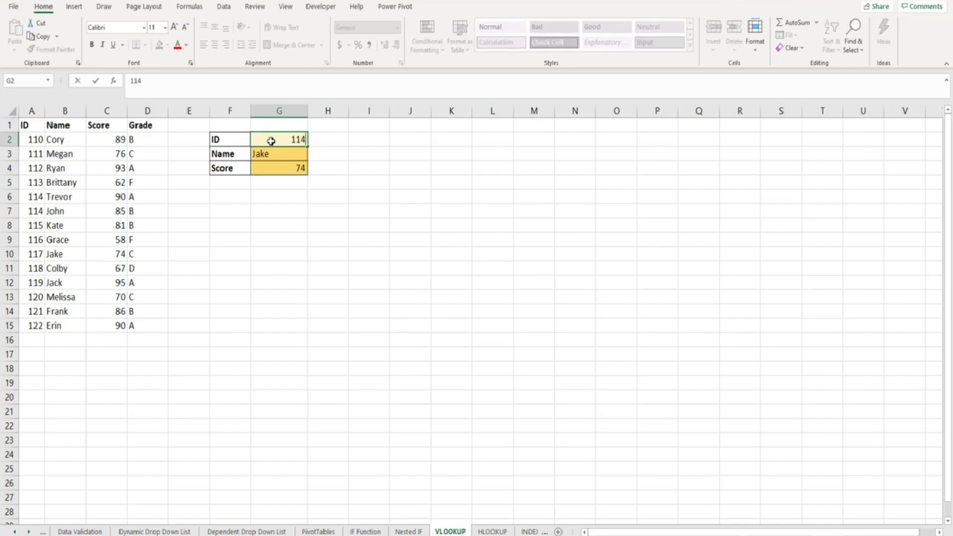
{"action": "key", "text": "Return"}
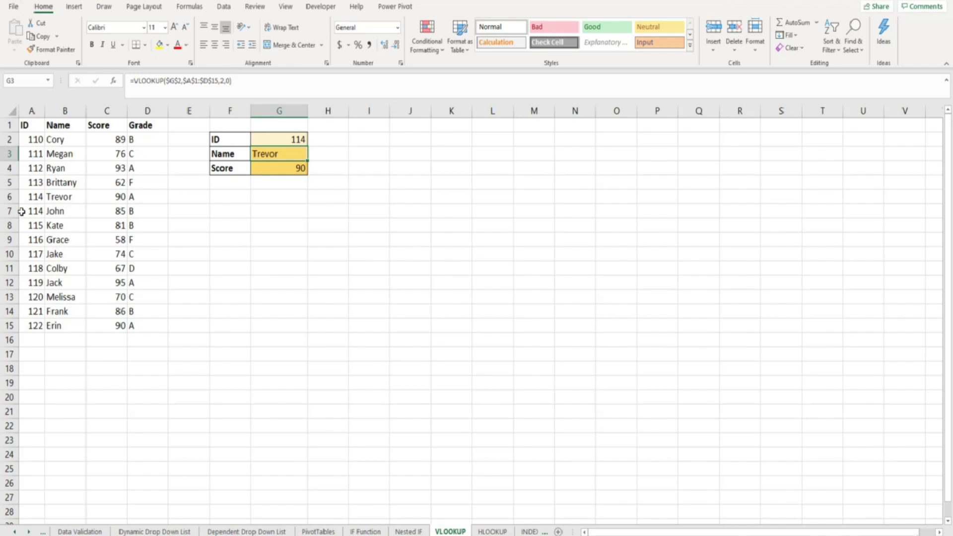
{"action": "left_click_drag", "start_coordinate": [22, 197], "coordinate": [92, 195]}
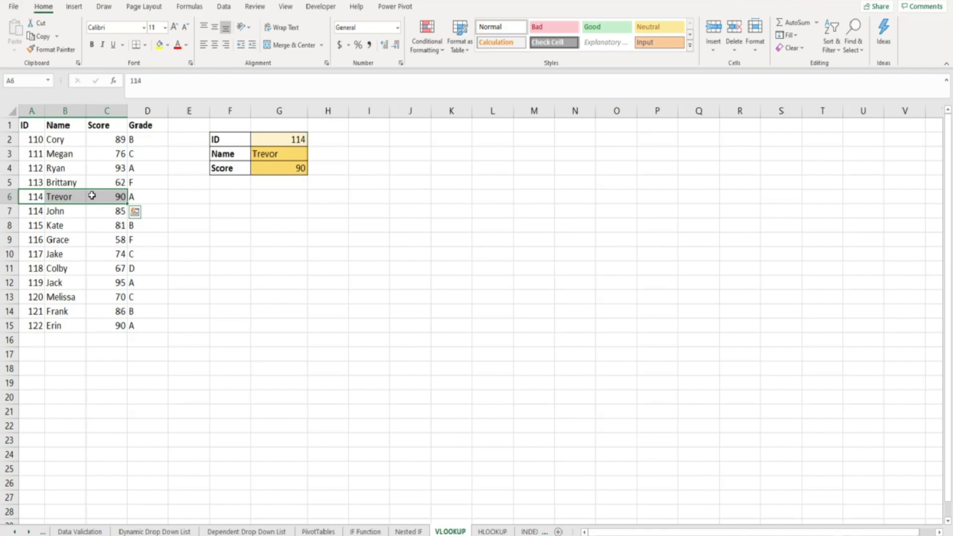
{"action": "left_click", "coordinate": [27, 109]}
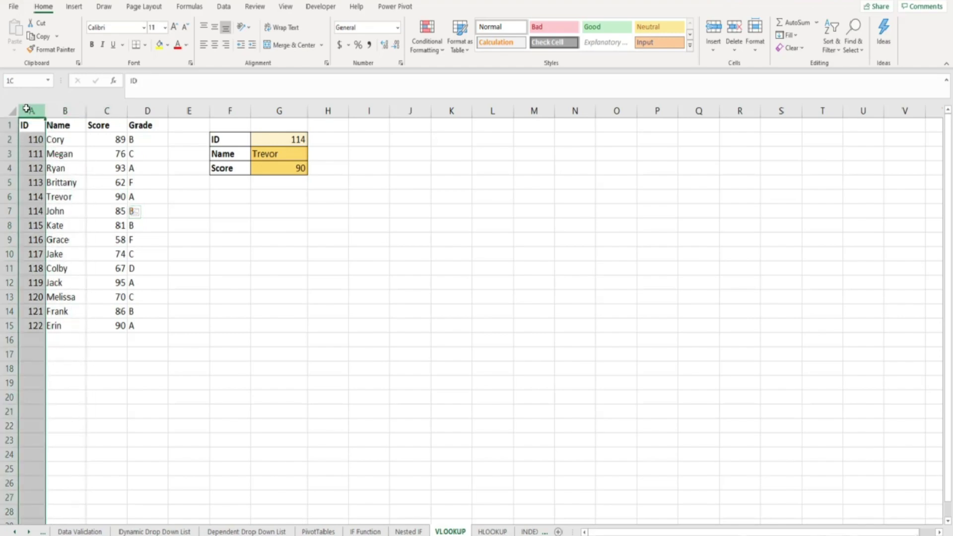